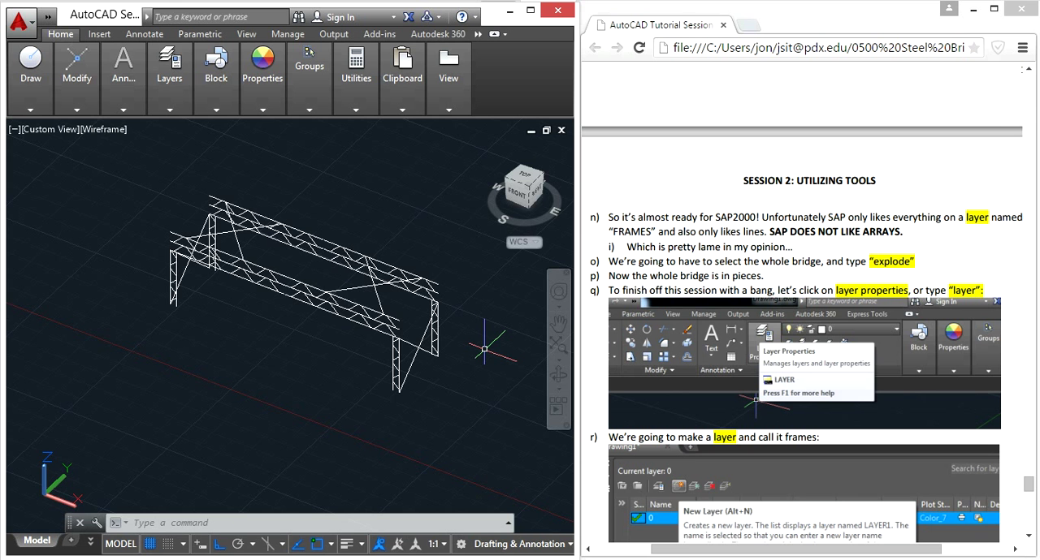
- Review the tutorial document's Session 2 instructions, from the rectangular array and mirror sections to the explode and layer steps
click(734, 294)
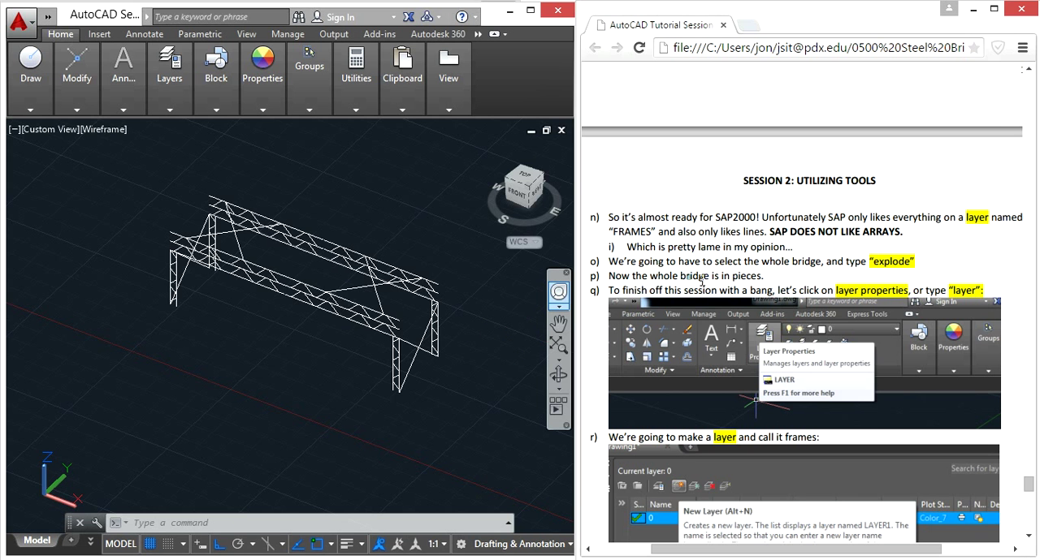
scroll(733, 297, up, 10)
scroll(734, 290, up, 10)
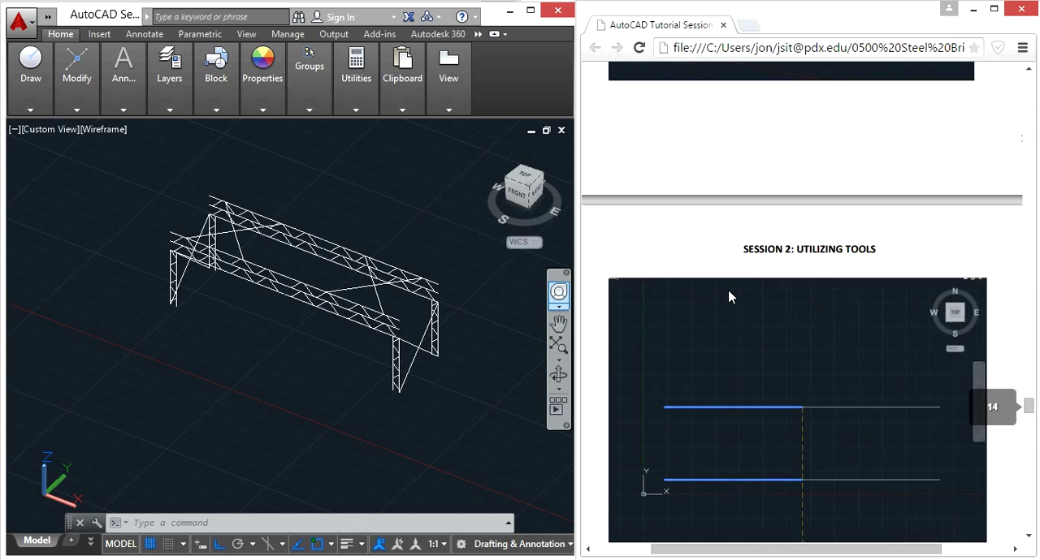
scroll(731, 296, up, 10)
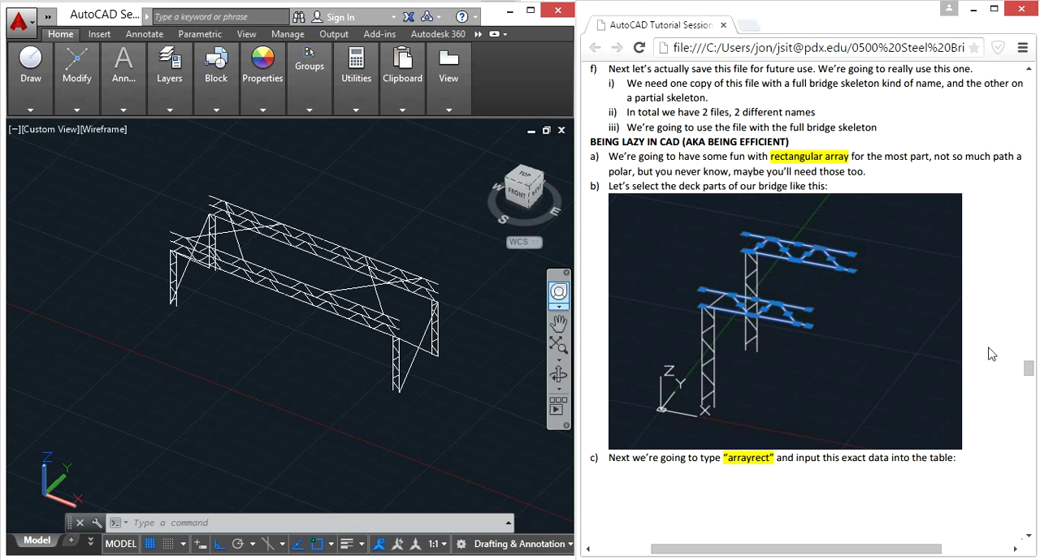
scroll(991, 352, down, 10)
scroll(991, 352, down, 15)
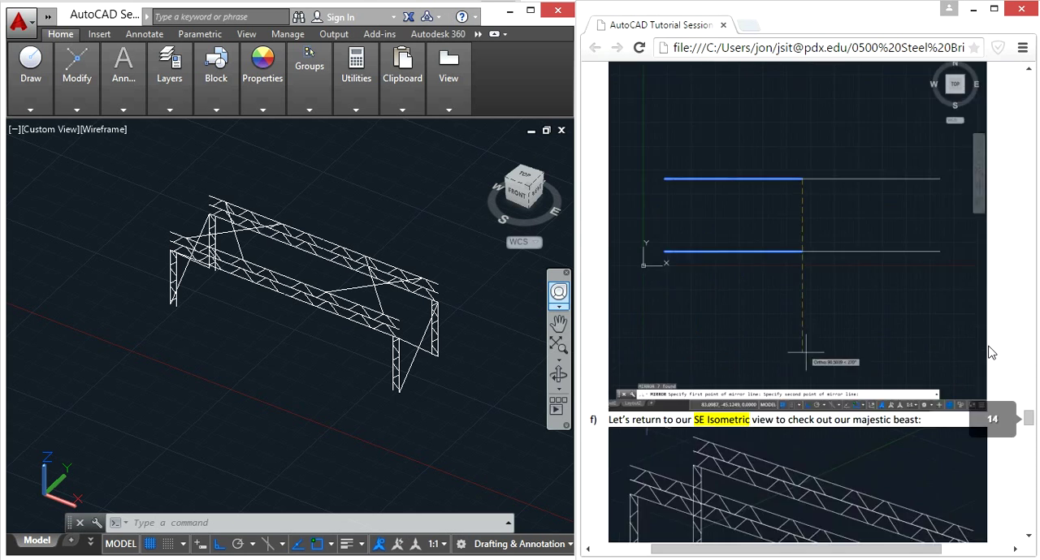
scroll(991, 352, down, 15)
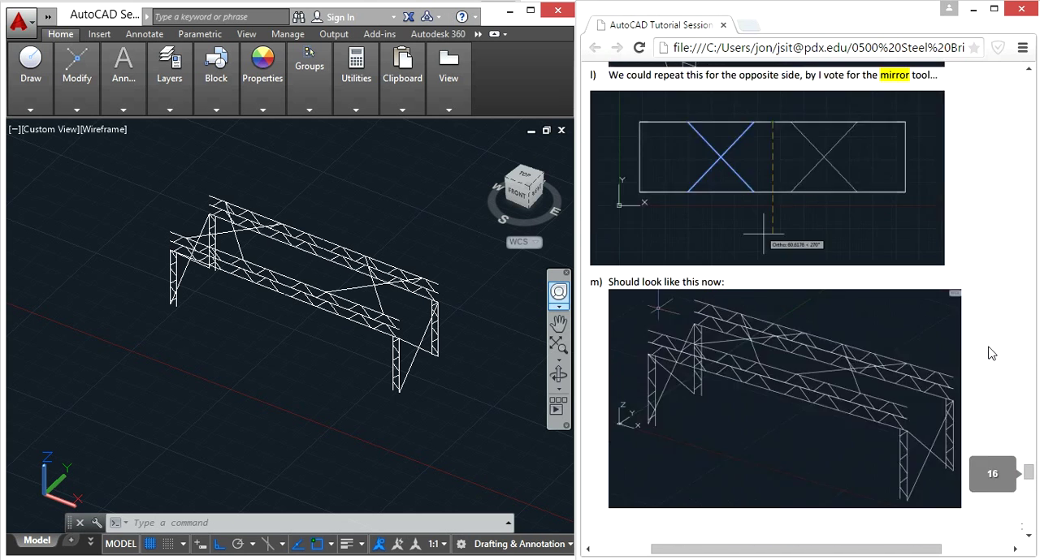
scroll(991, 351, up, 5)
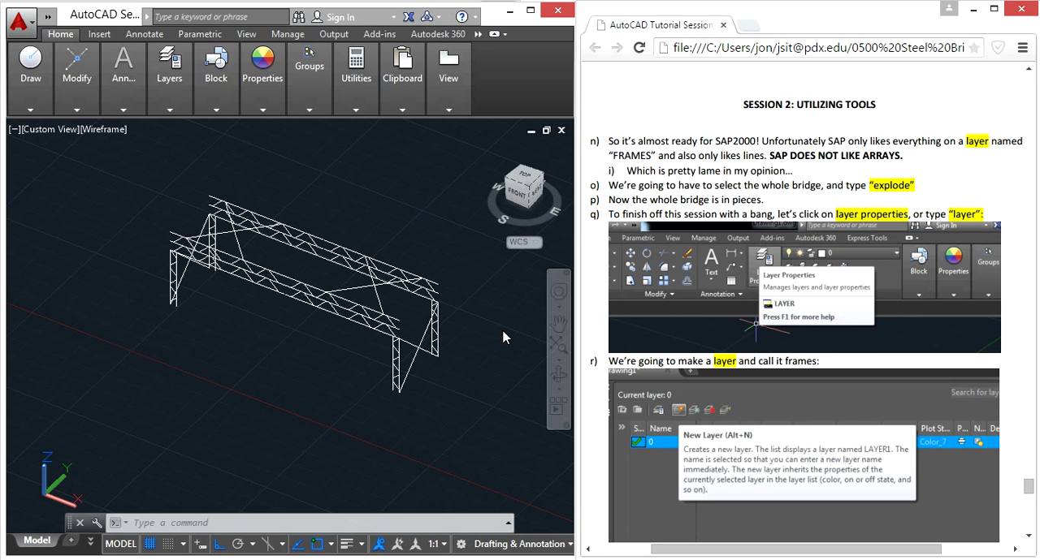
click(530, 11)
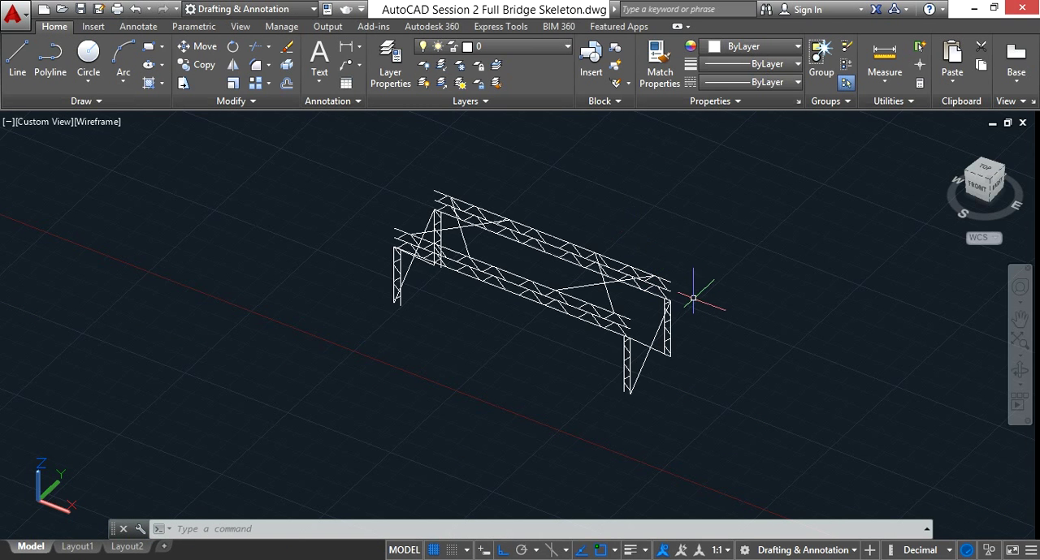
click(389, 65)
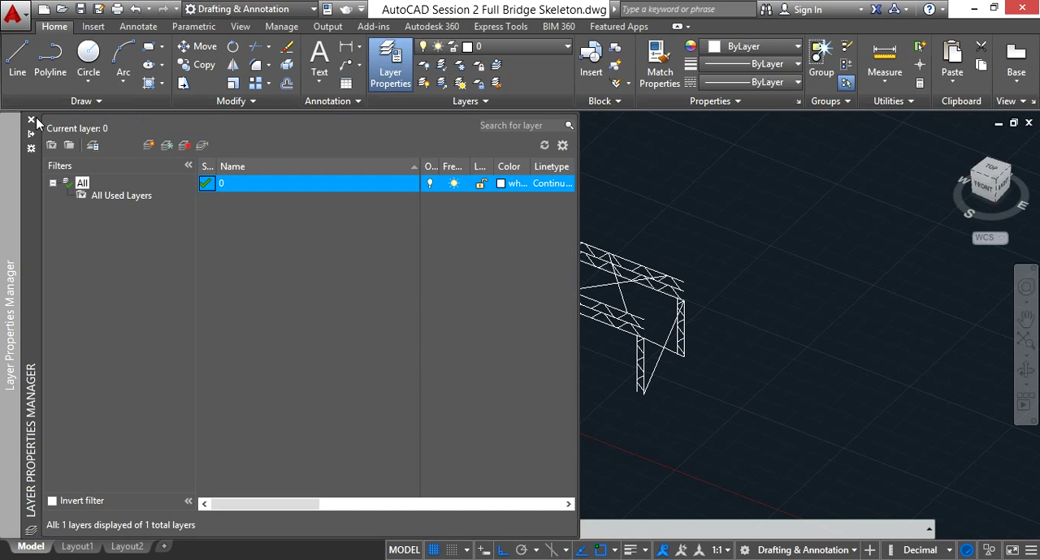
click(31, 121)
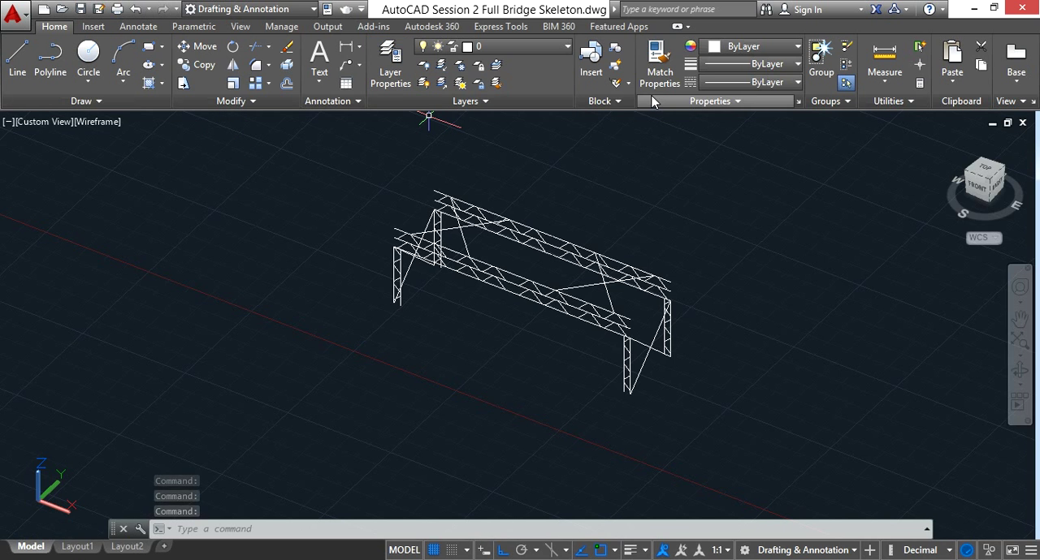
key(Escape)
click(995, 9)
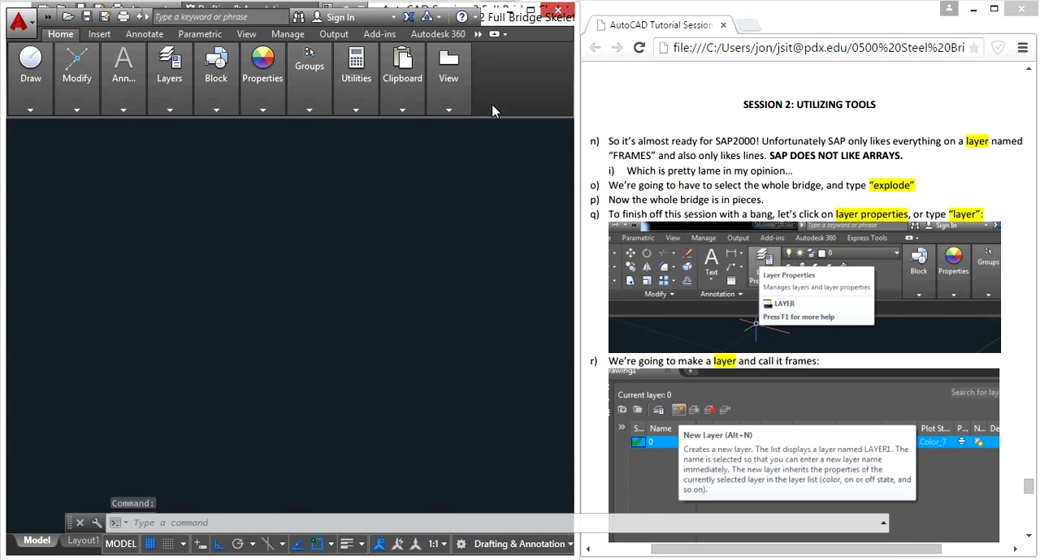
click(393, 207)
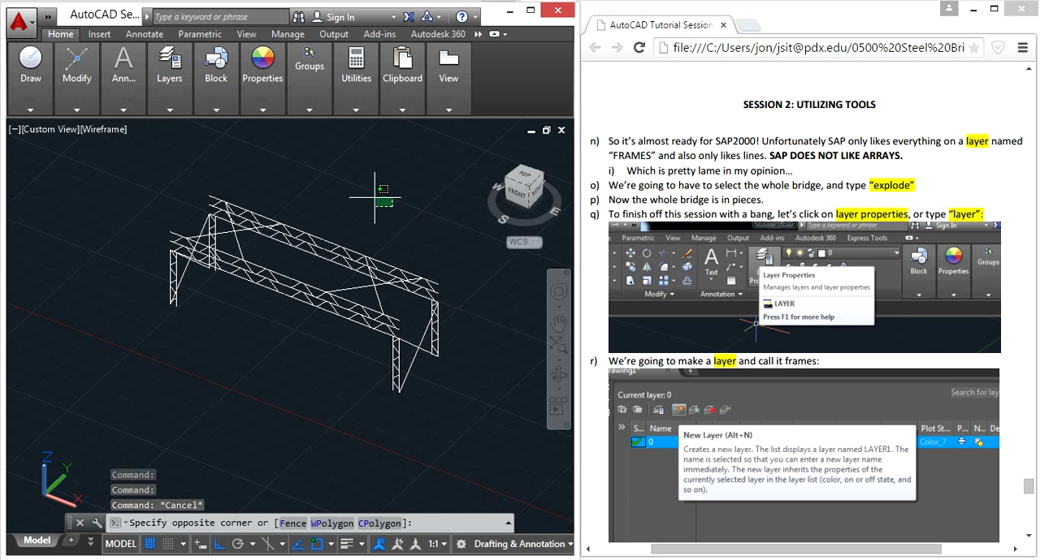
click(374, 197)
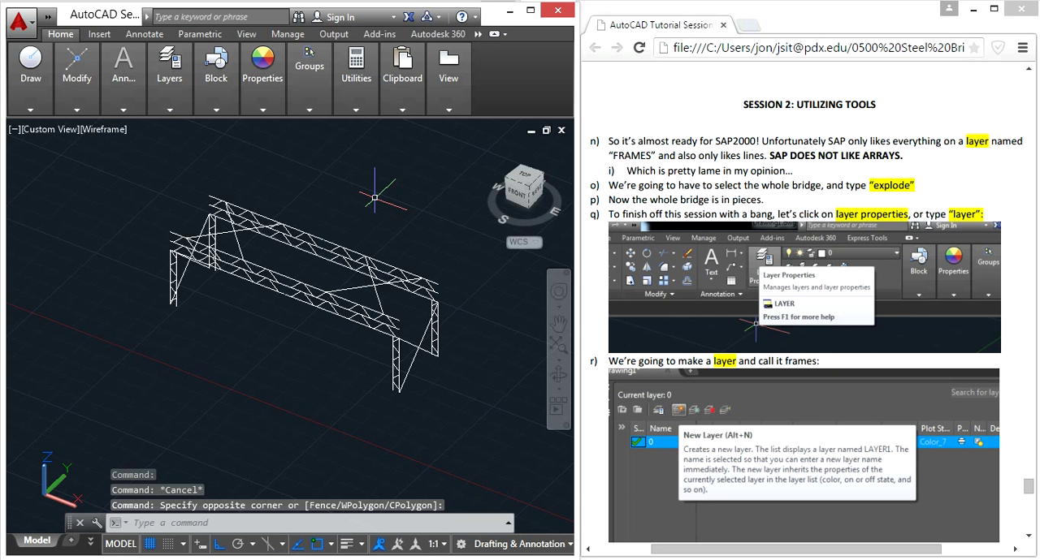
- Open the Layer Properties Manager with the LAYER command and narrow its palette to fit beside the tutorial document
text(LAYER)
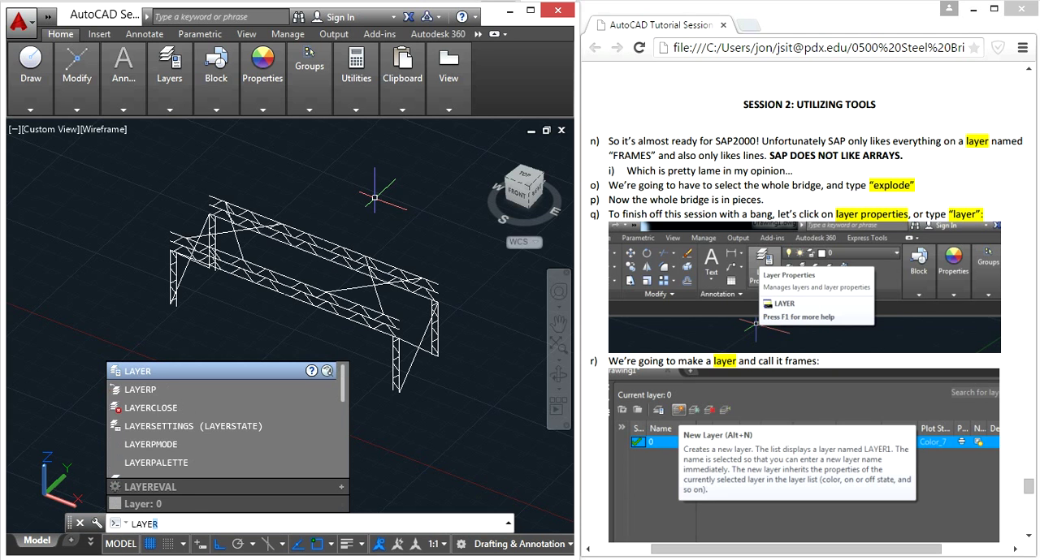
key(Return)
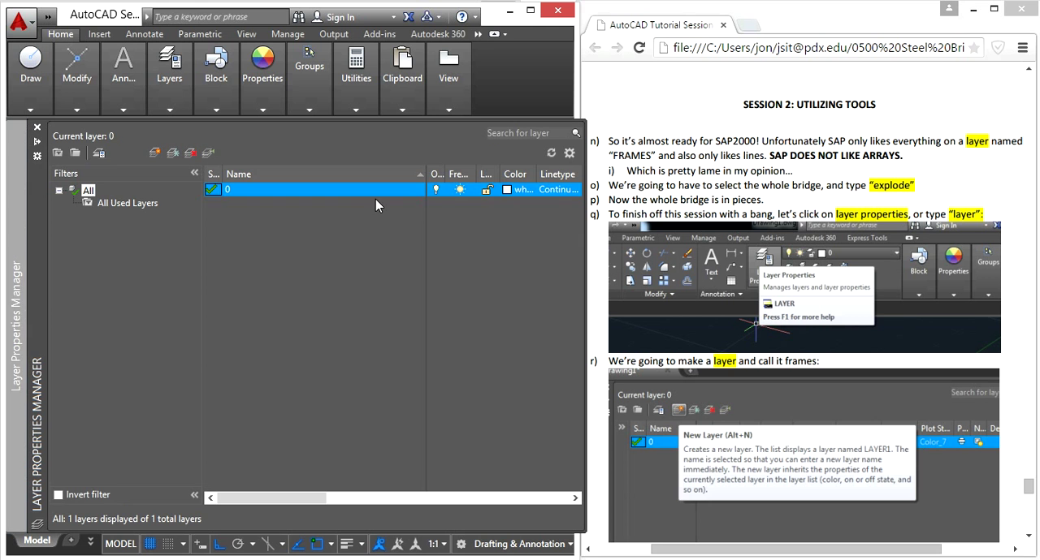
drag(584, 288, 509, 288)
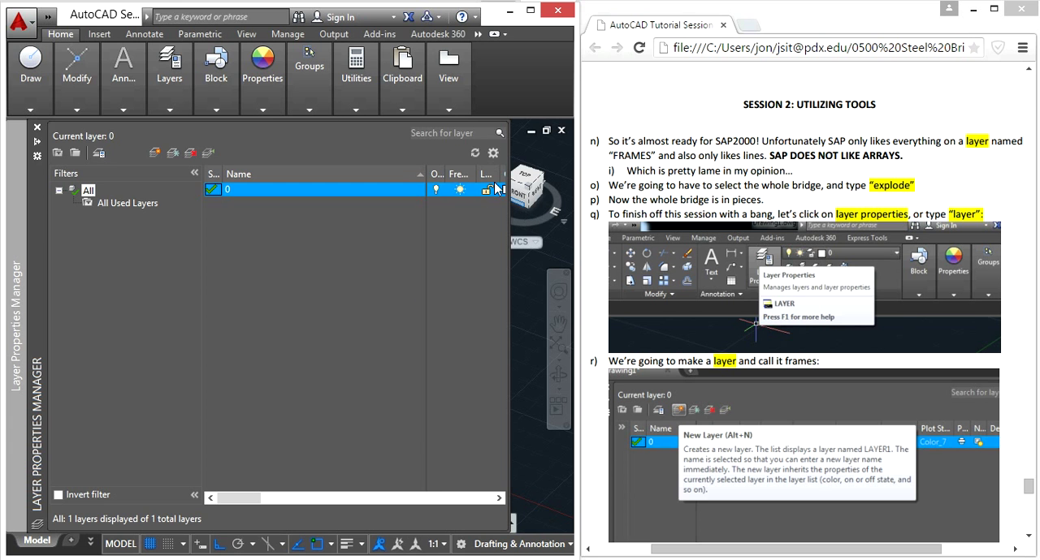
mouse_move(173, 108)
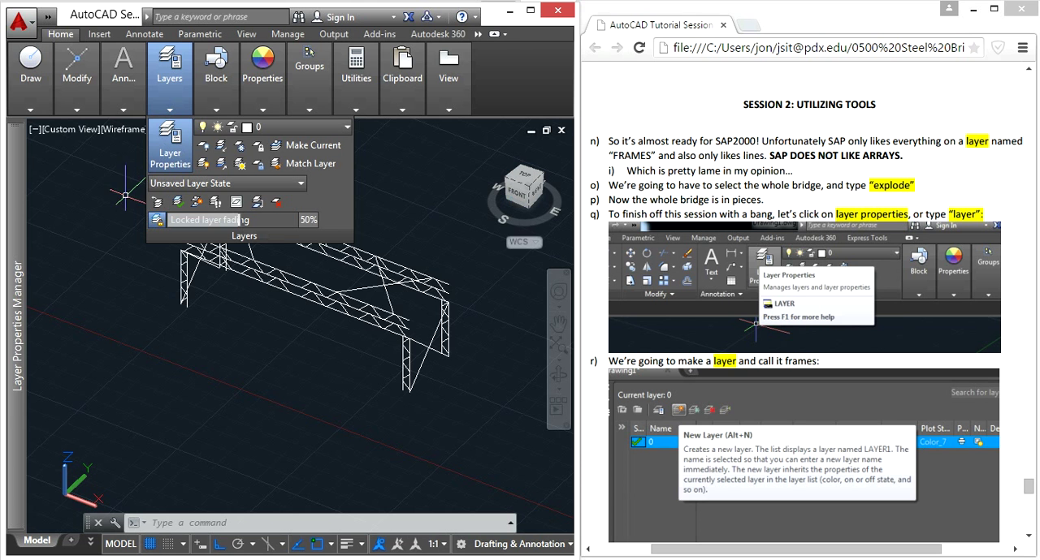
click(170, 162)
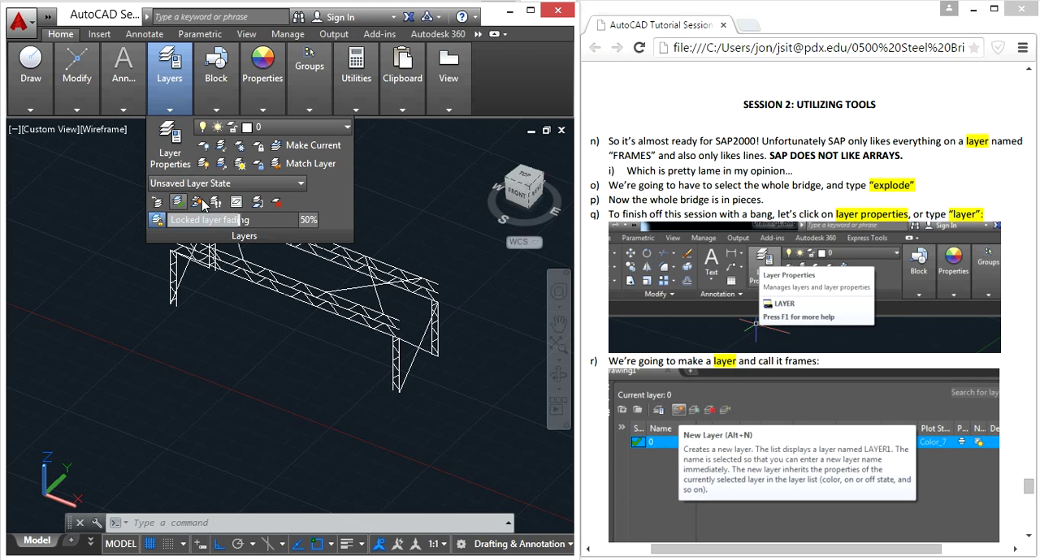
click(171, 148)
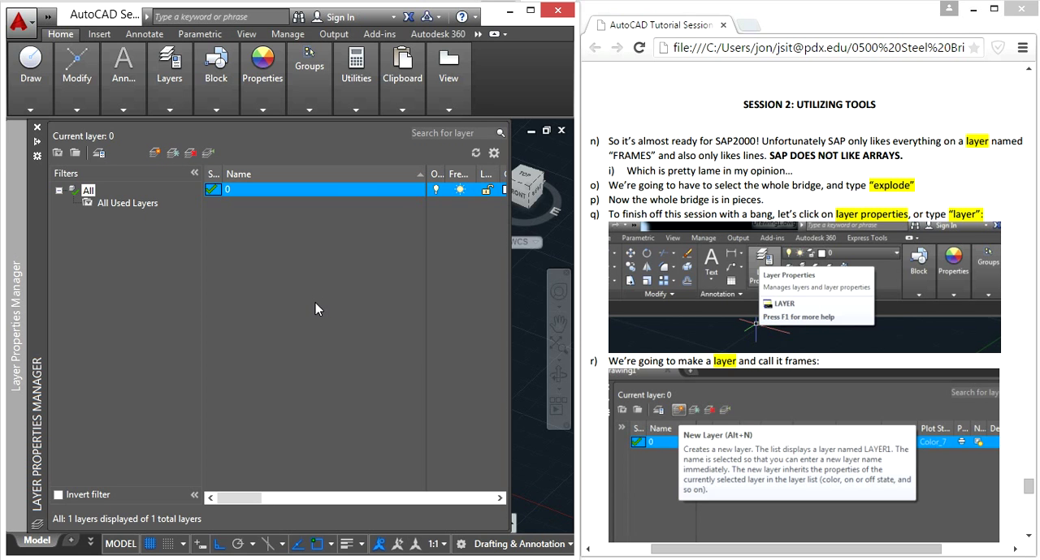
- Create two new layers and rename the first one Frames
key(alt+n)
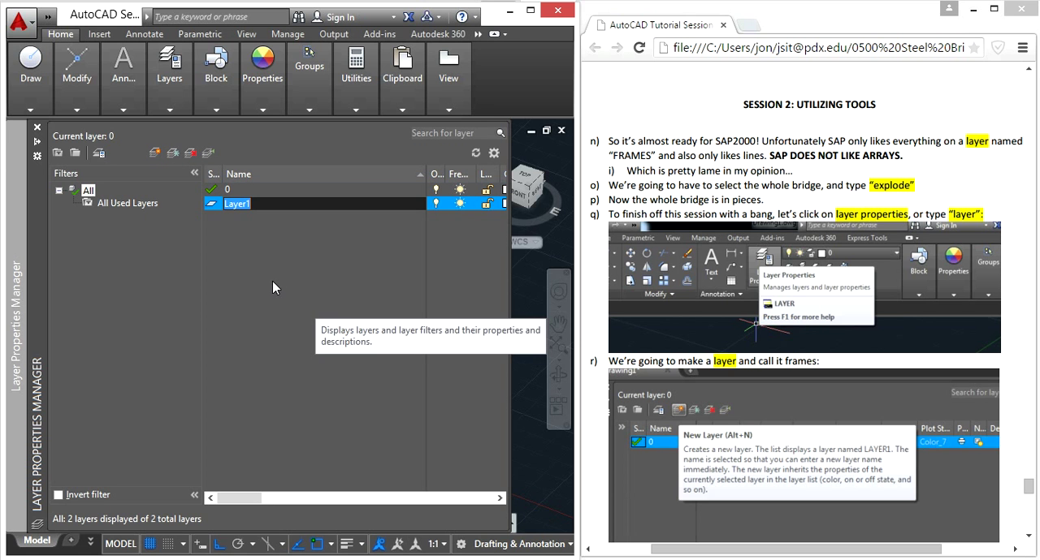
click(155, 153)
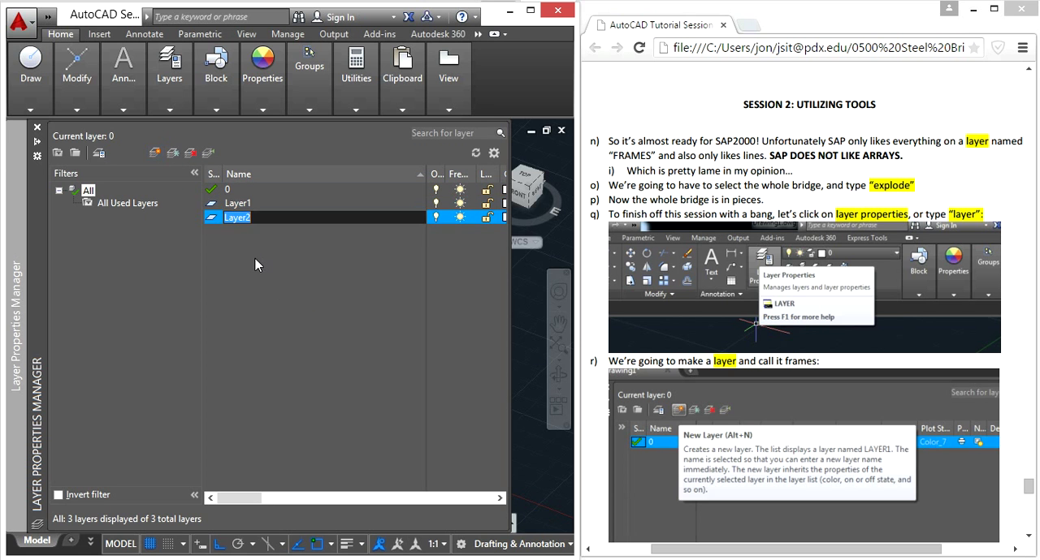
click(247, 257)
click(244, 204)
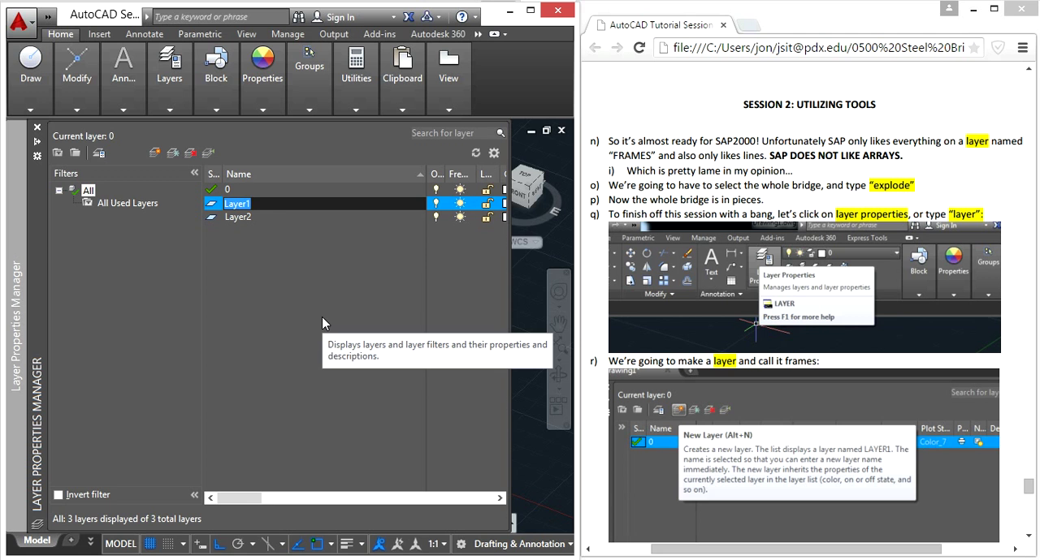
text(Fram)
key(Return)
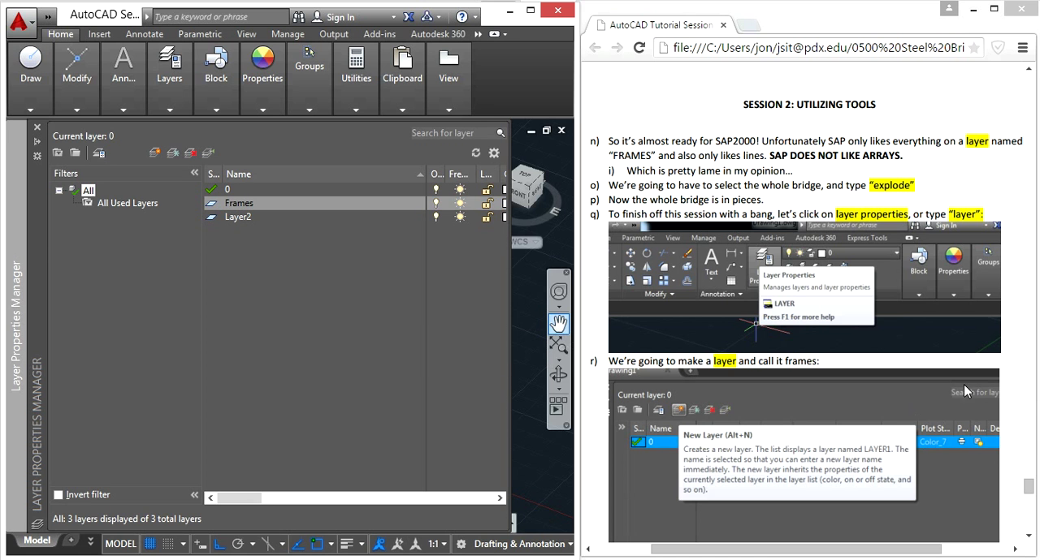
- Check the colour instruction in the tutorial document and set the Frames layer's color to yellow, index color 2
click(1010, 377)
scroll(1012, 382, down, 5)
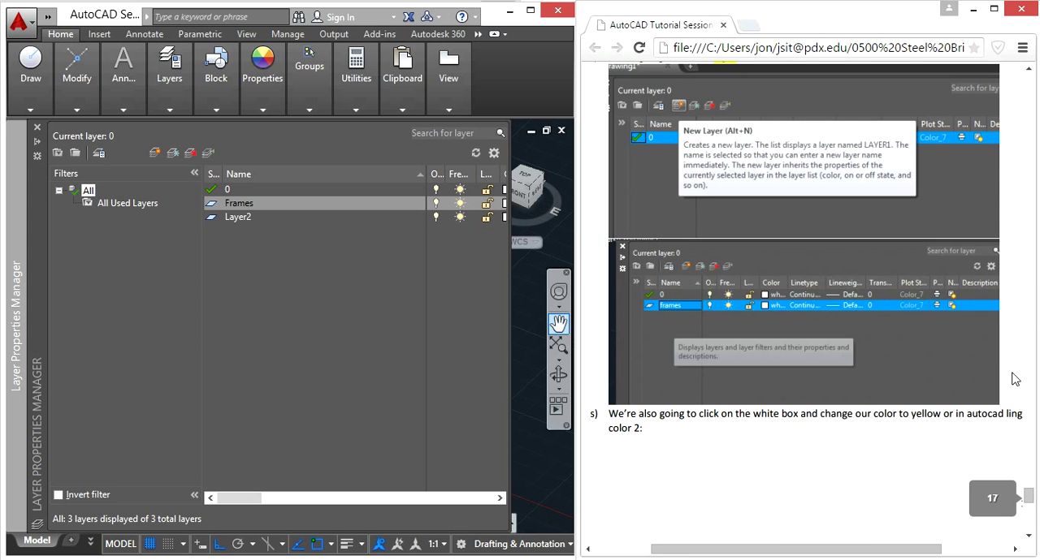
scroll(1012, 380, down, 4)
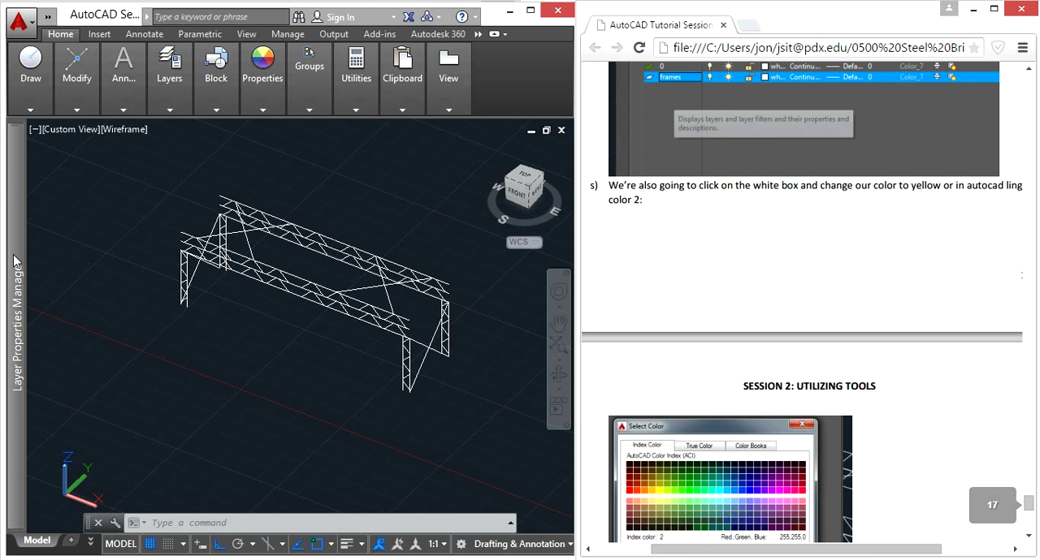
mouse_move(14, 260)
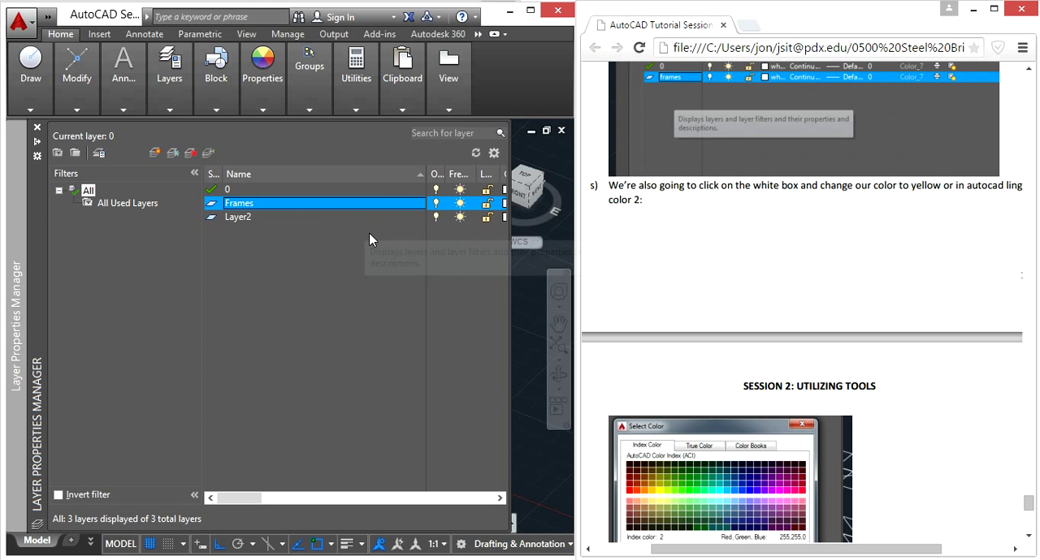
click(272, 500)
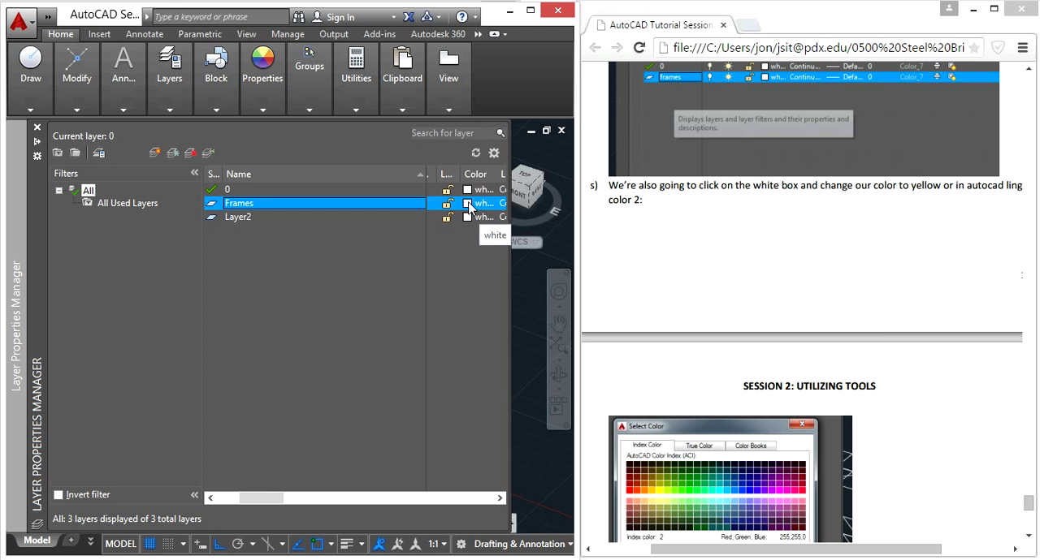
click(469, 204)
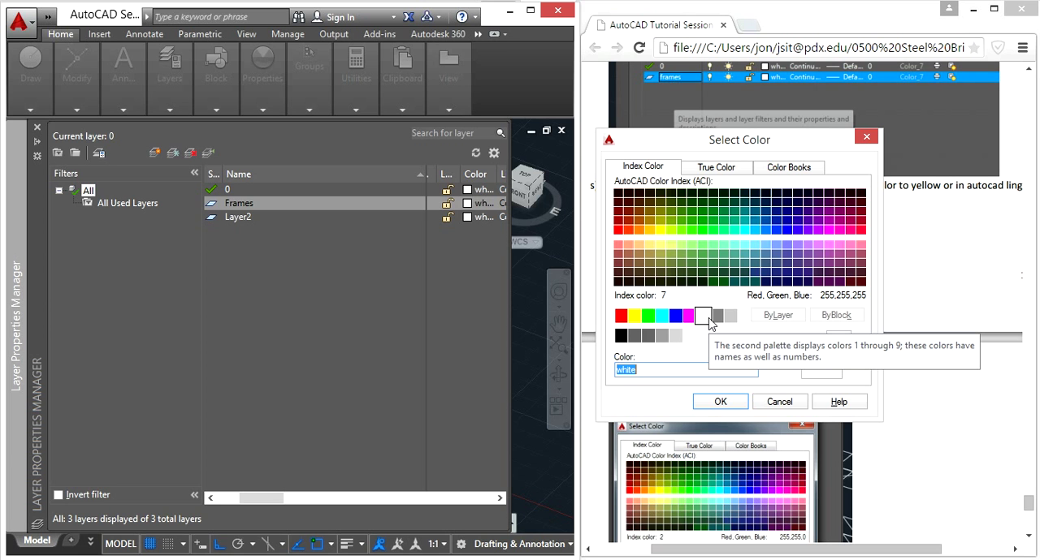
click(634, 317)
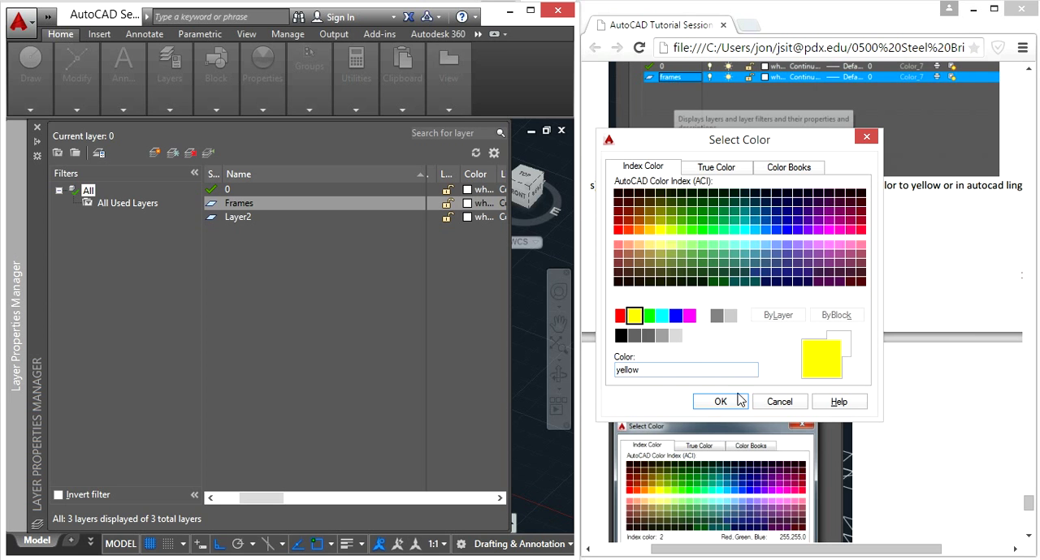
click(720, 401)
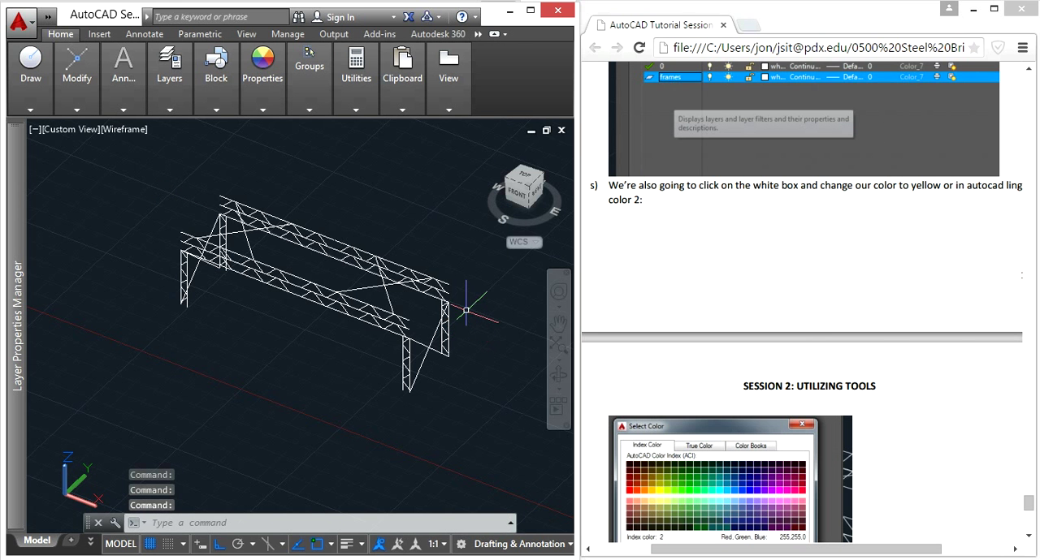
- Follow the tutorial document's remaining layer instructions to move the entire bridge onto the Frames layer, and save the drawing
click(759, 285)
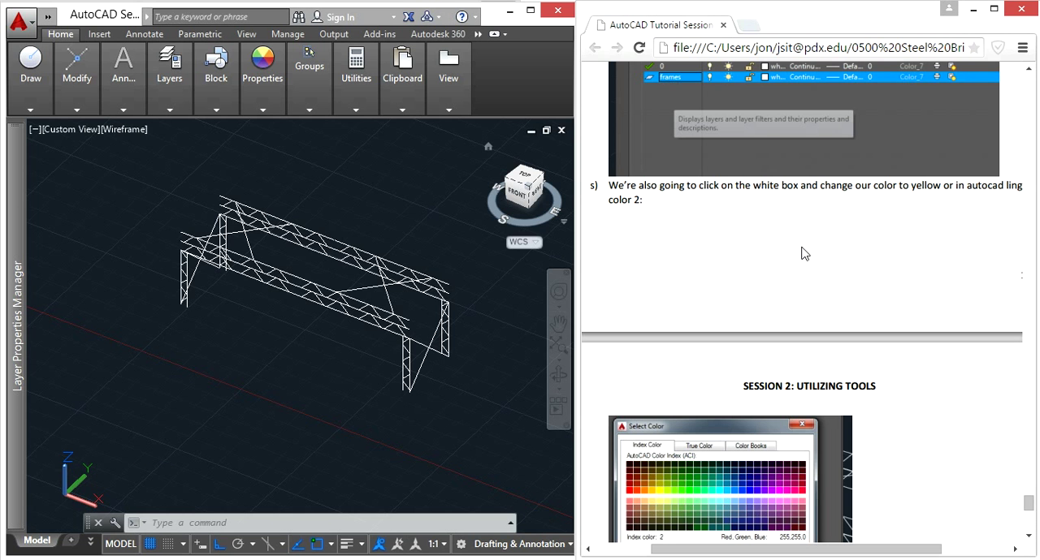
scroll(803, 251, down, 4)
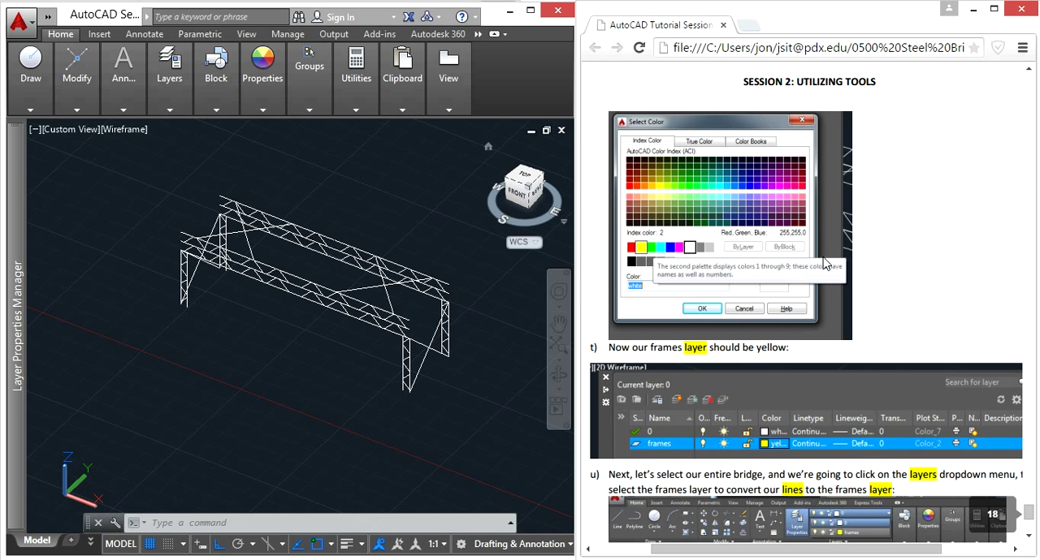
scroll(824, 266, down, 1)
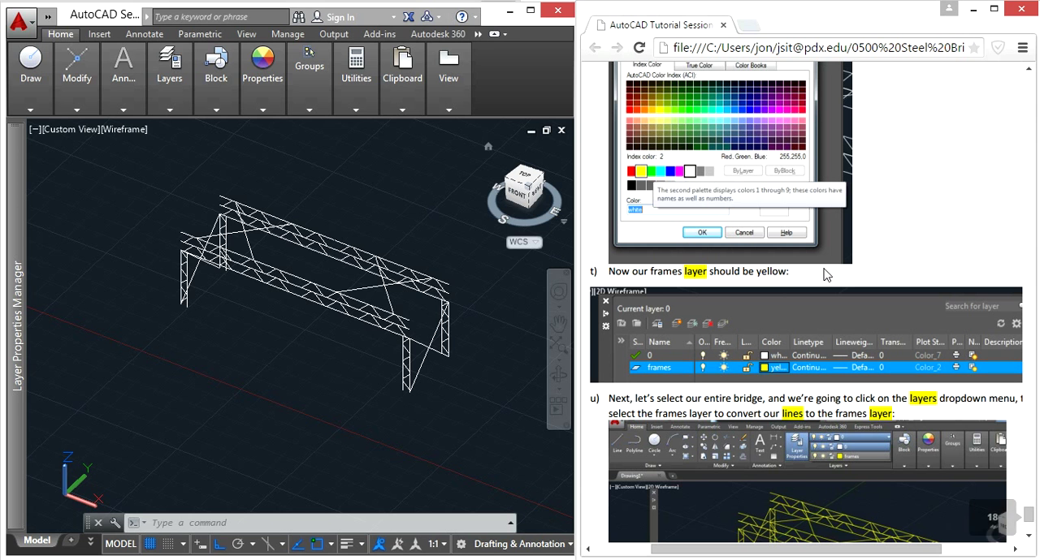
scroll(826, 274, down, 3)
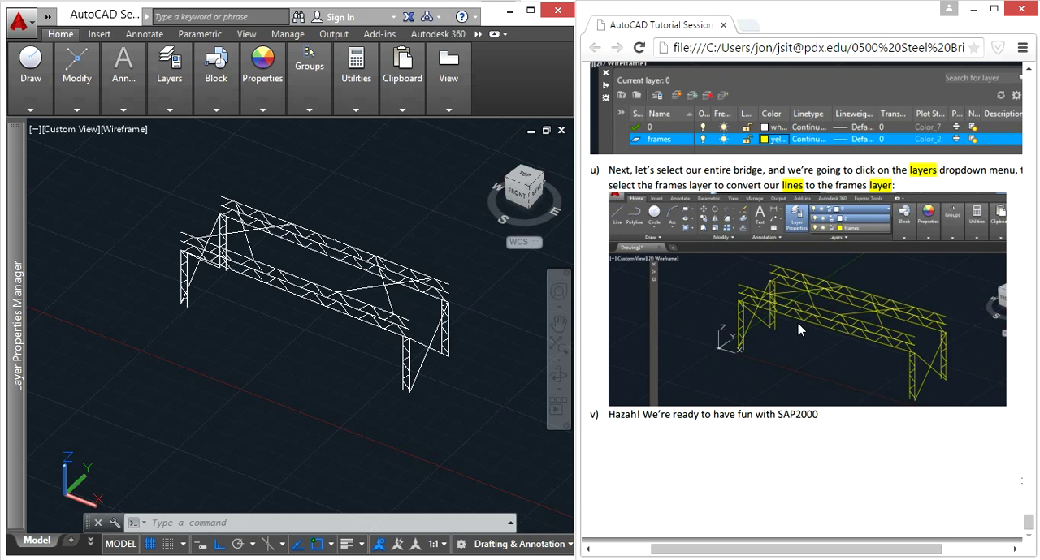
click(491, 419)
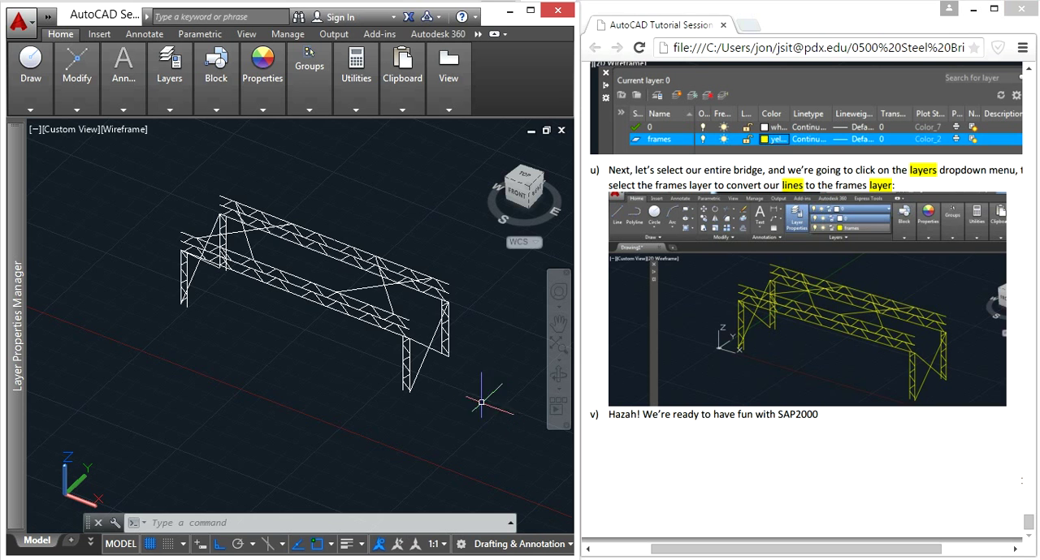
click(483, 411)
click(139, 151)
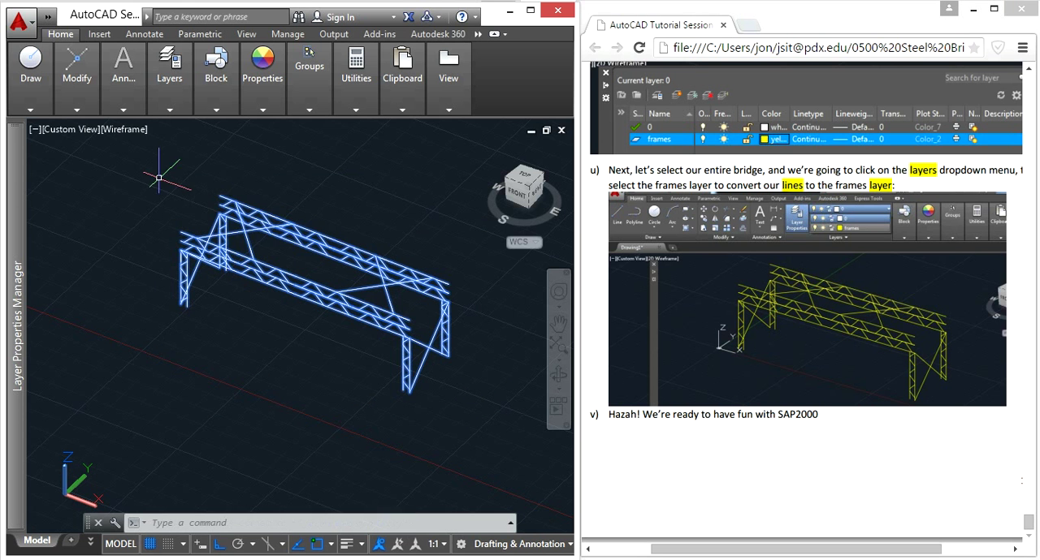
click(170, 109)
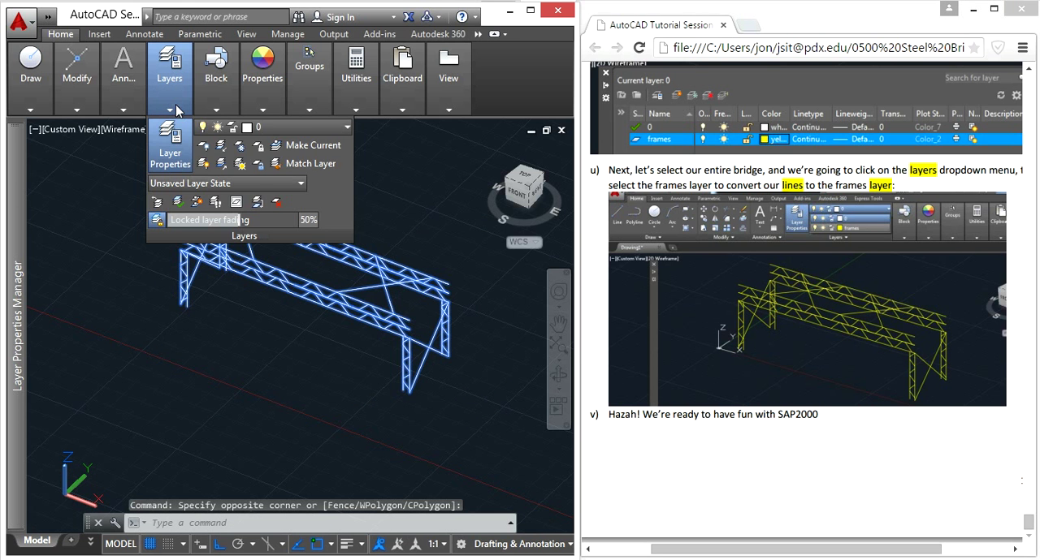
click(345, 131)
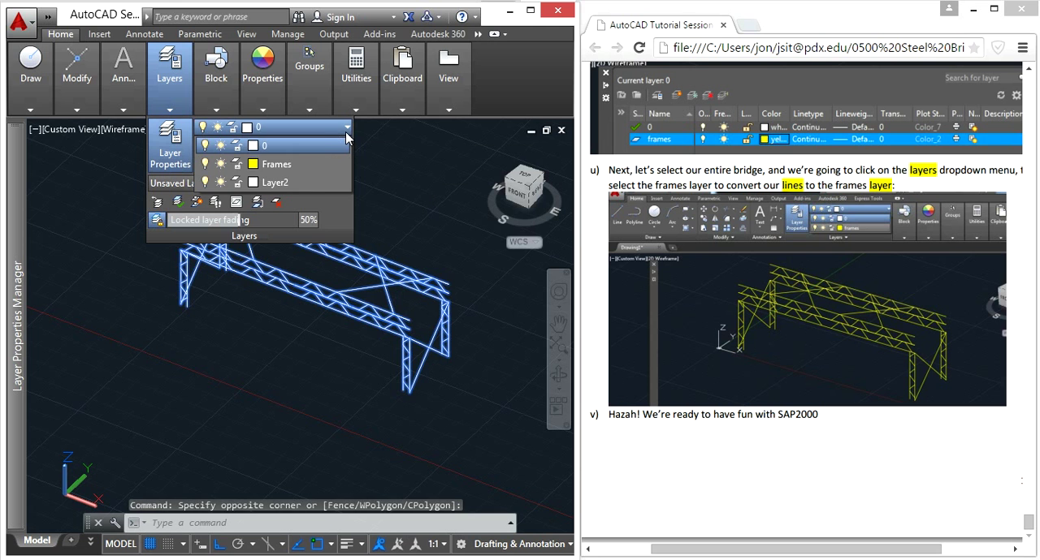
click(276, 164)
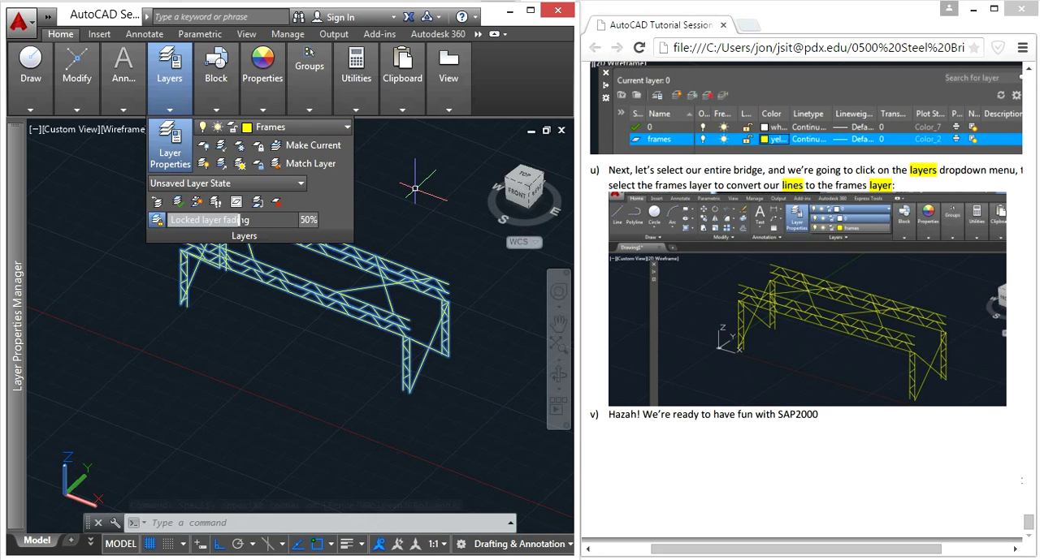
key(Escape)
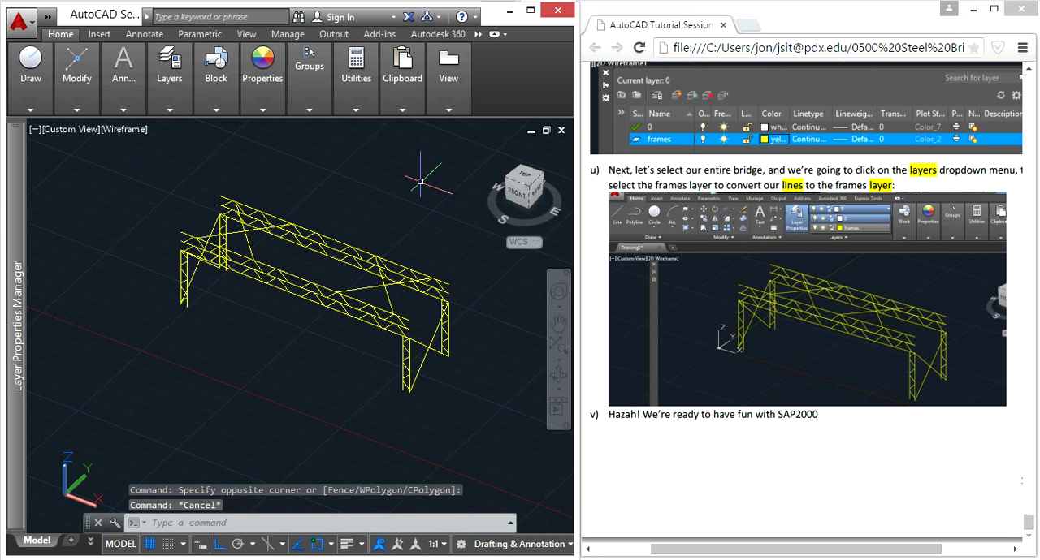
key(ctrl+s)
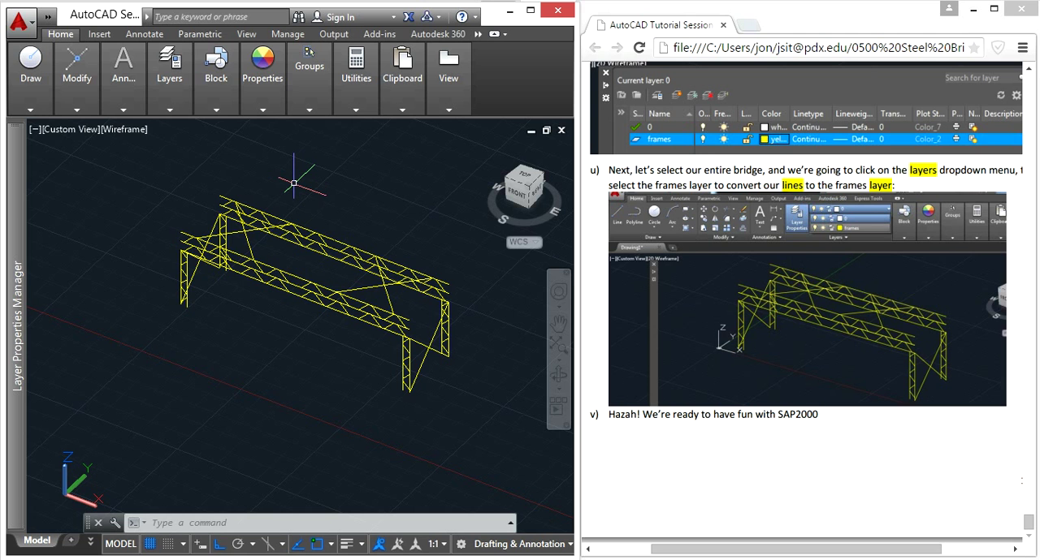
- Test the Frames layer's toggles by turning it off and back on, and locking and unlocking it
click(173, 114)
click(304, 127)
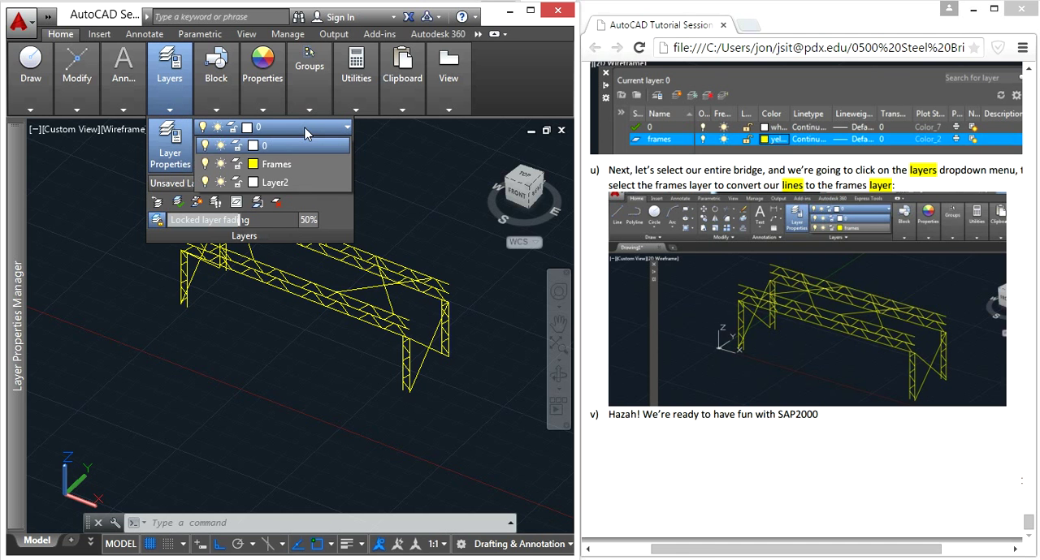
click(205, 165)
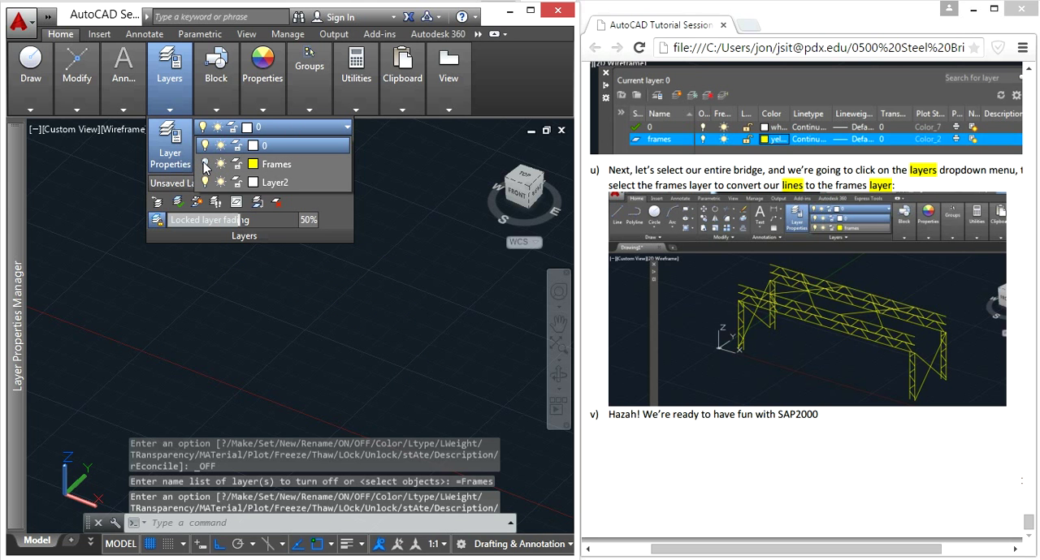
click(239, 165)
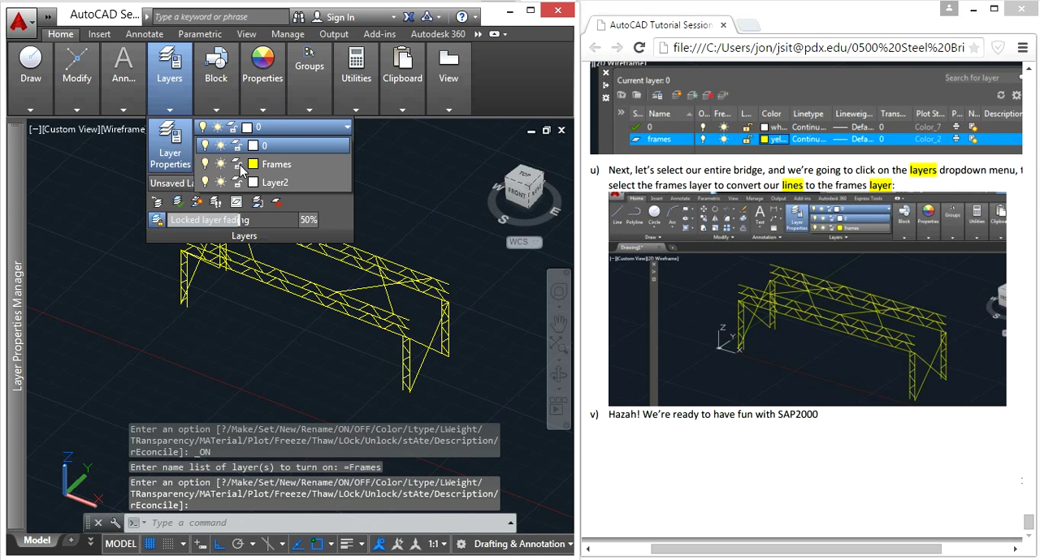
click(240, 165)
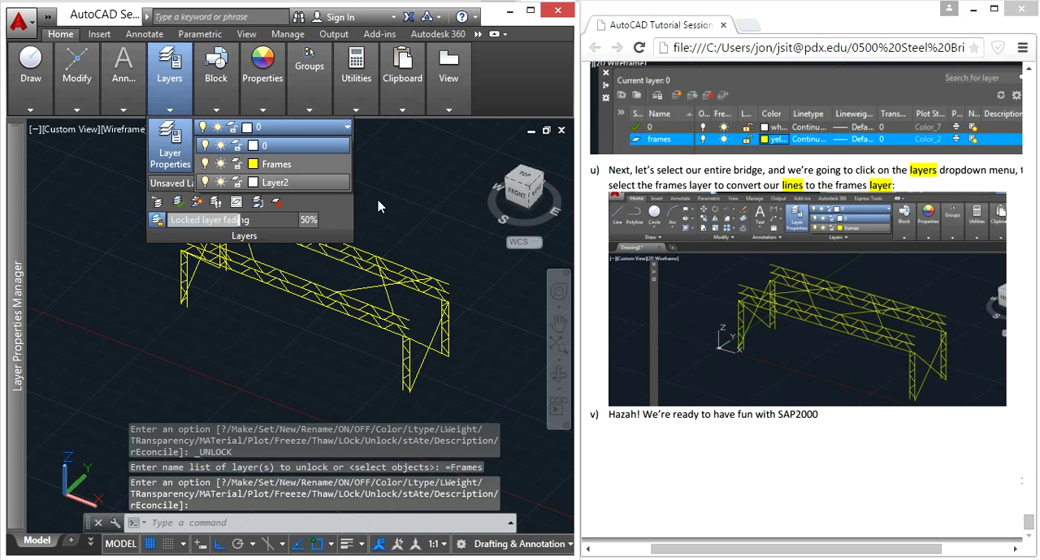